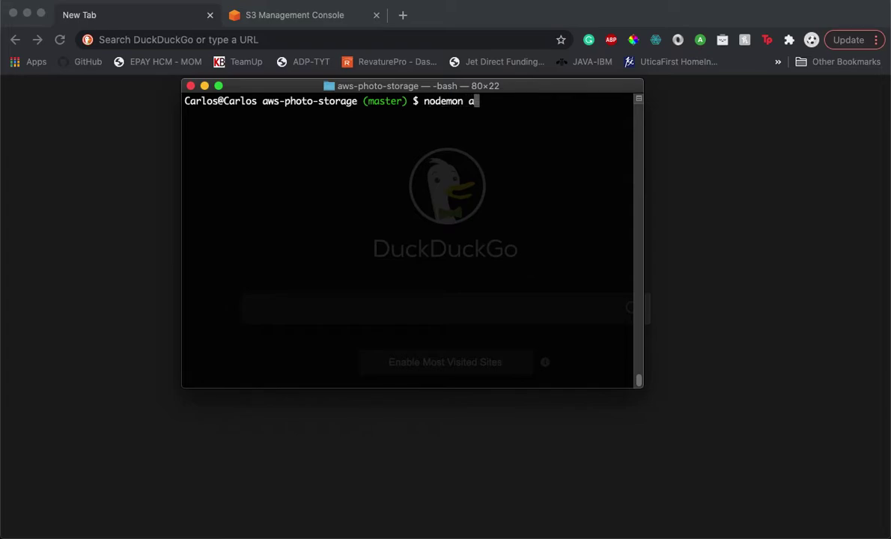
- Start the photo album server with nodemon app.js so it runs on port 8000
key("Return")
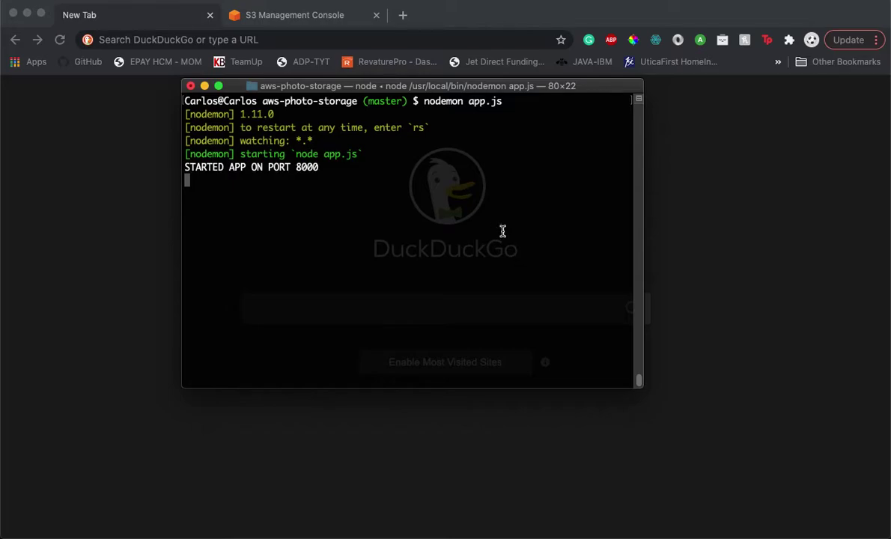
- Open localhost:8000/settings and submit the access secret
left_click(284, 39)
type("localhost:8000")
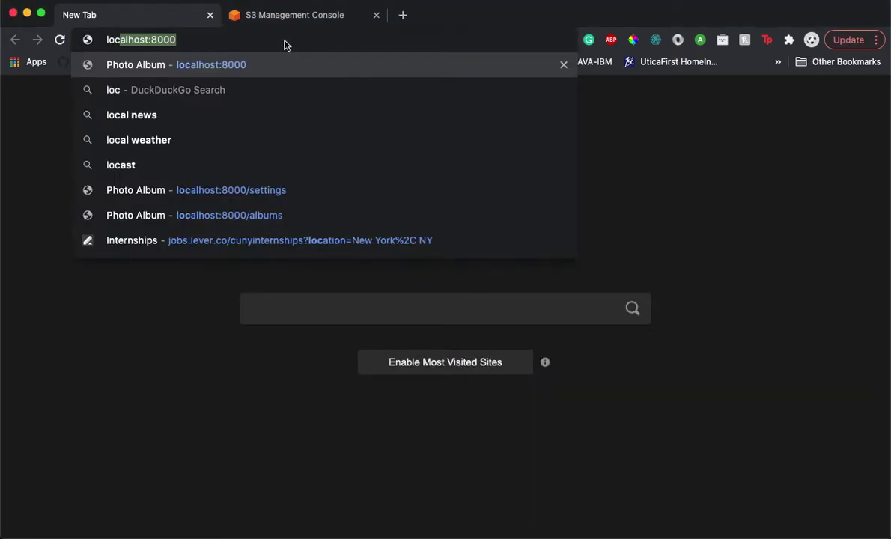
key("Return")
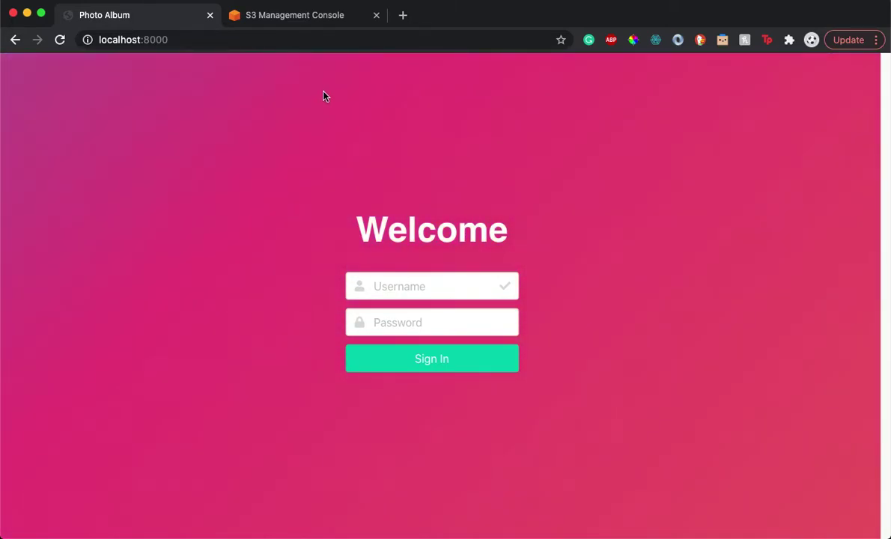
left_click(312, 44)
key("Right")
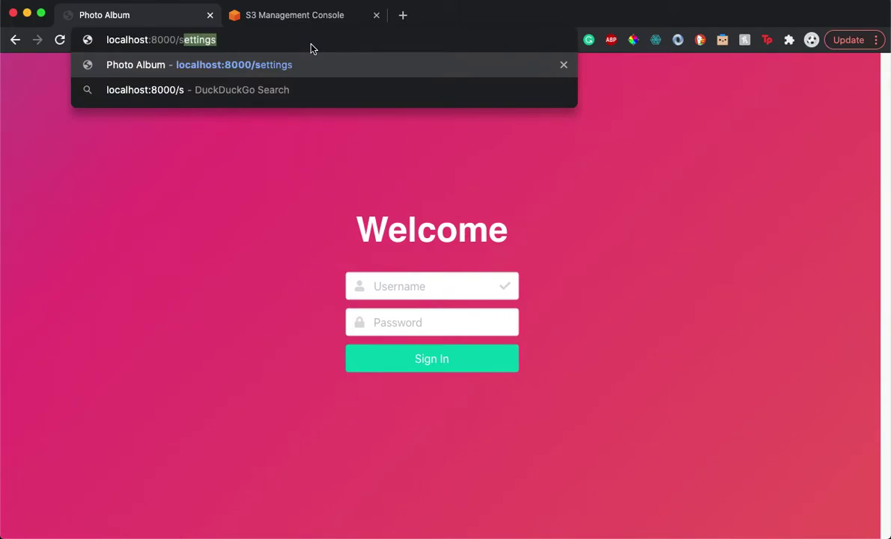
key("Return")
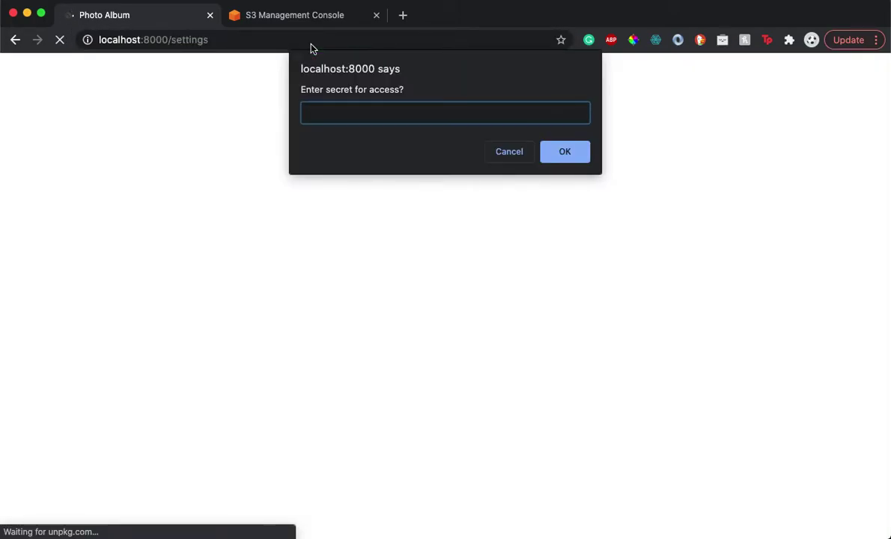
key("Return")
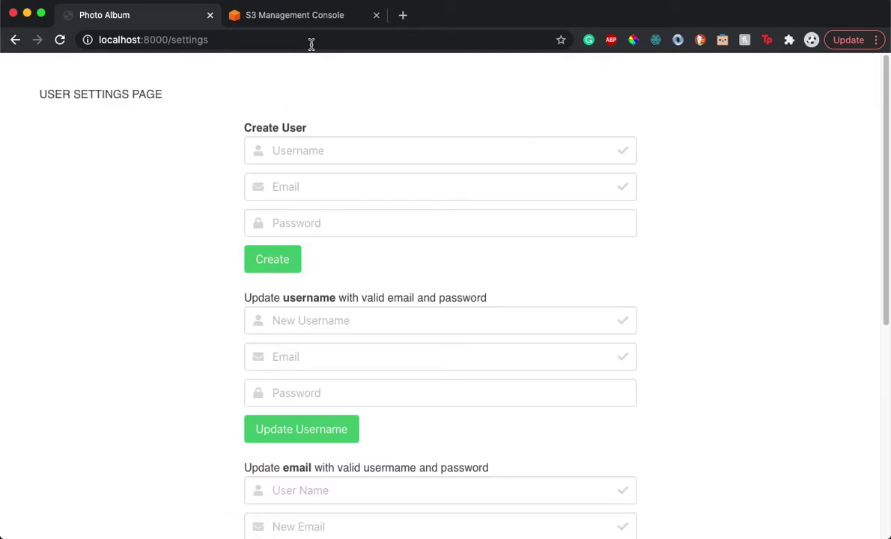
- Create a new test user with a username, email and password under Create User
scroll(337, 110, "down", 2)
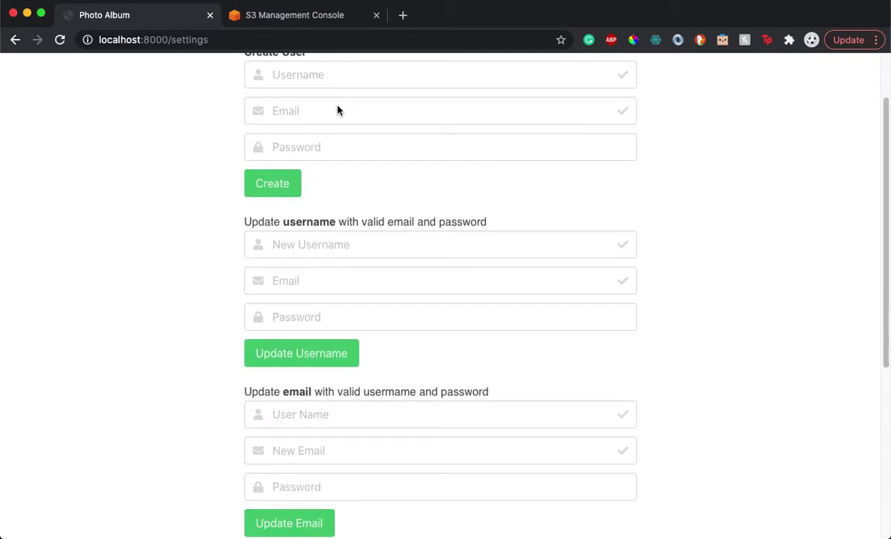
scroll(337, 110, "down", 1)
scroll(337, 110, "down", 4)
scroll(337, 110, "down", 3)
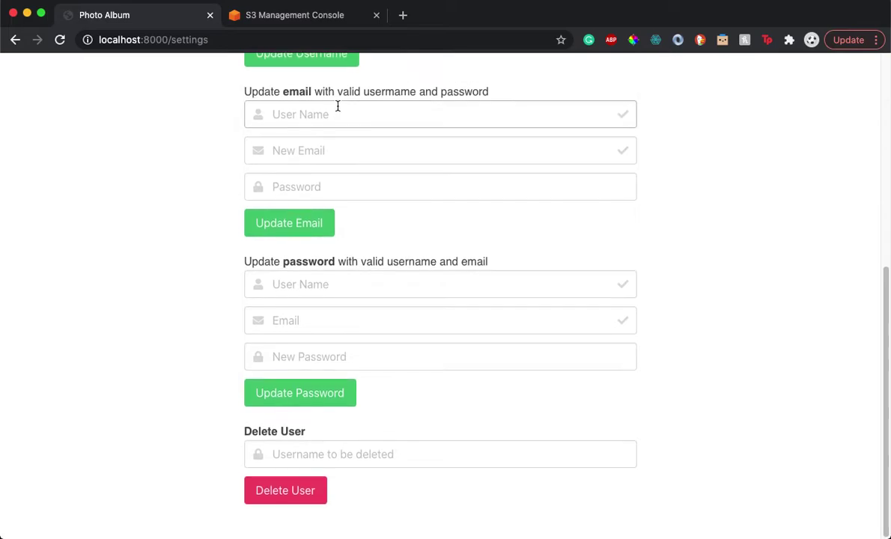
scroll(337, 110, "up", 1)
scroll(336, 110, "up", 5)
scroll(336, 116, "down", 1)
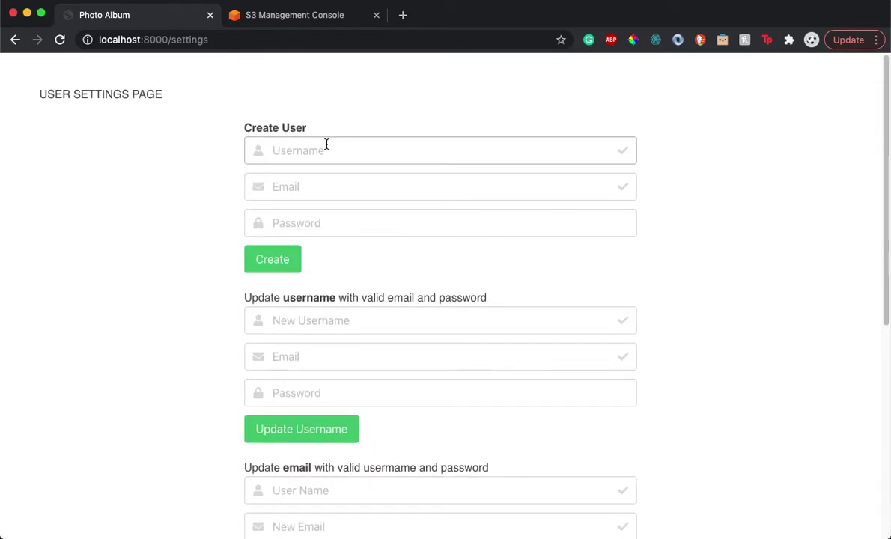
left_click(326, 144)
type("testUser")
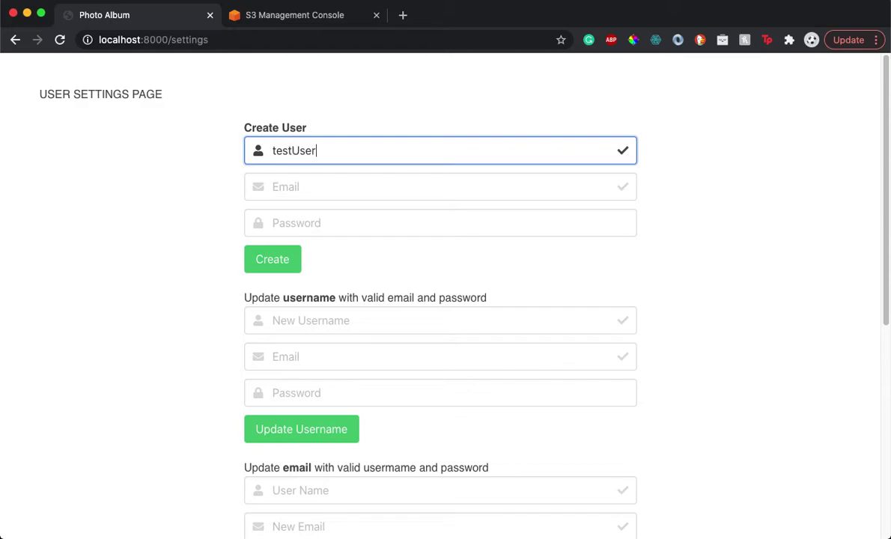
key("Tab")
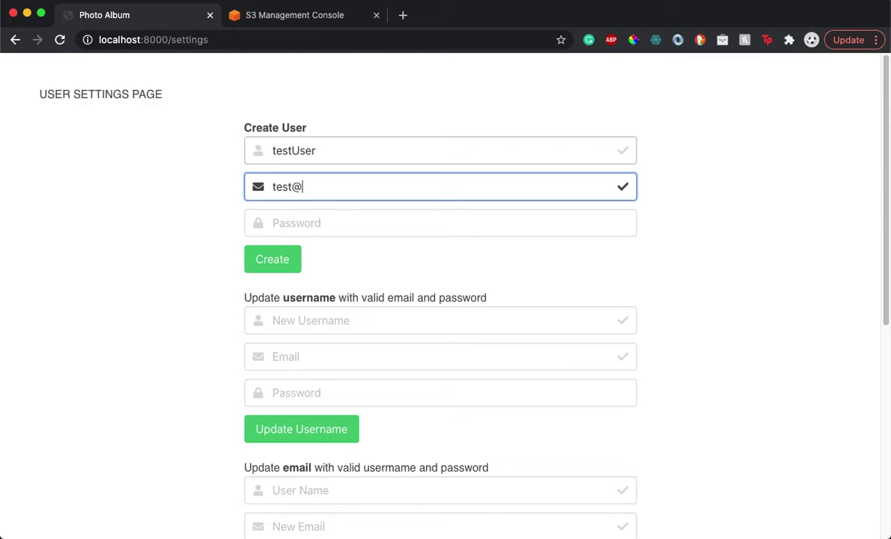
type("om")
key("Tab")
type("pas")
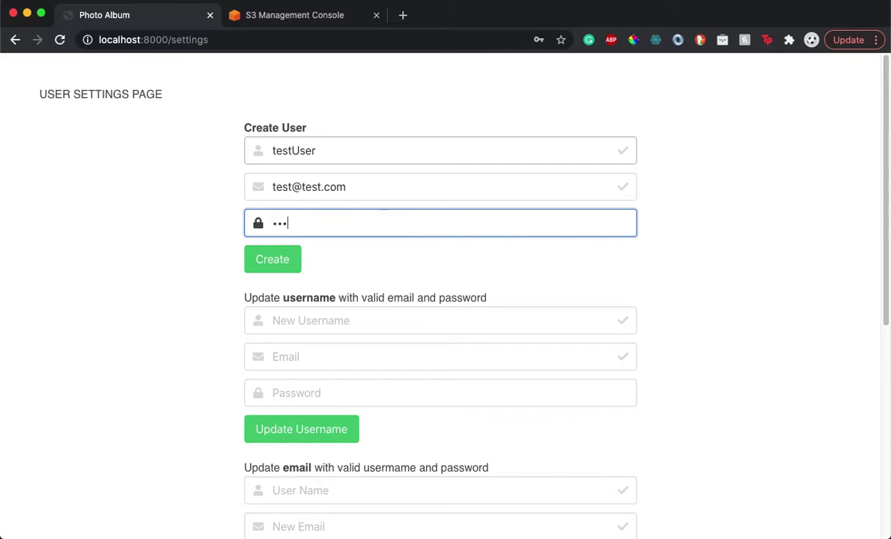
type("sword")
left_click(265, 267)
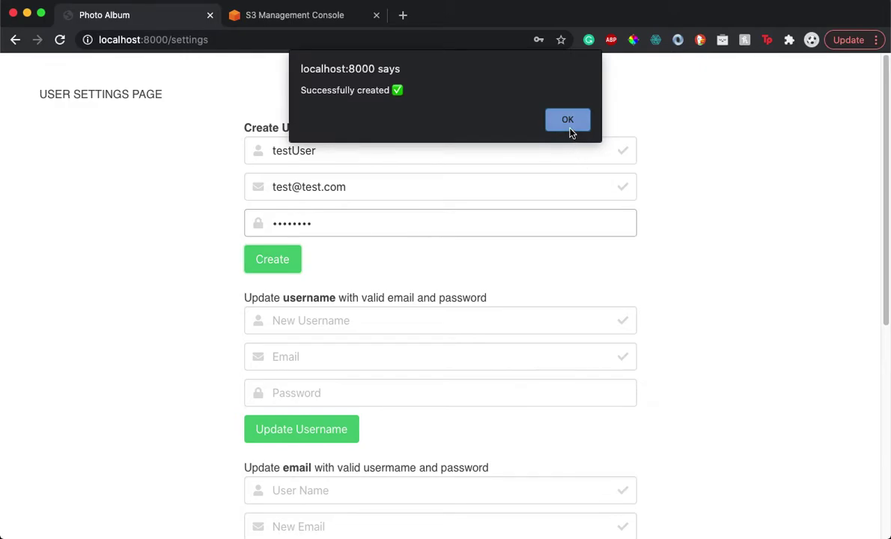
left_click(567, 120)
- Return from the settings page to the localhost:8000 sign-in page
left_click(191, 39)
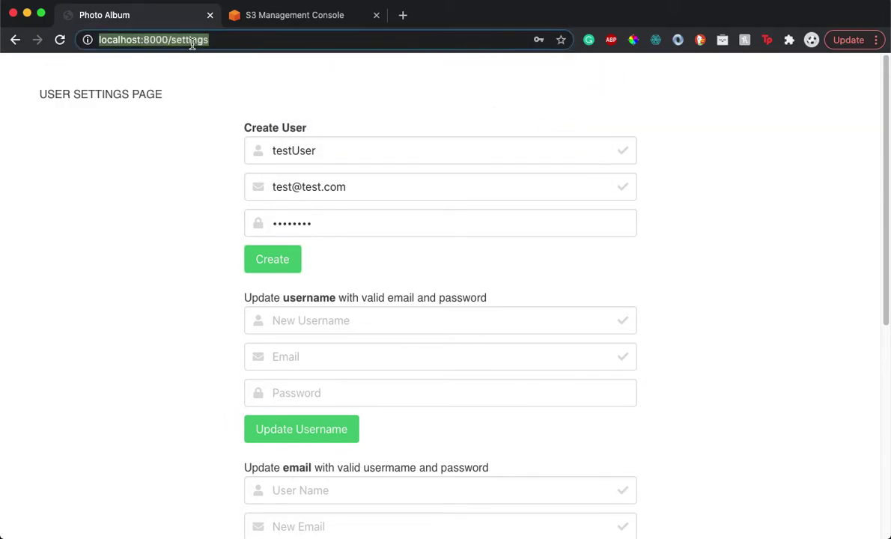
double_click(192, 39)
left_click(191, 41)
key("Right")
key("BackSpace")
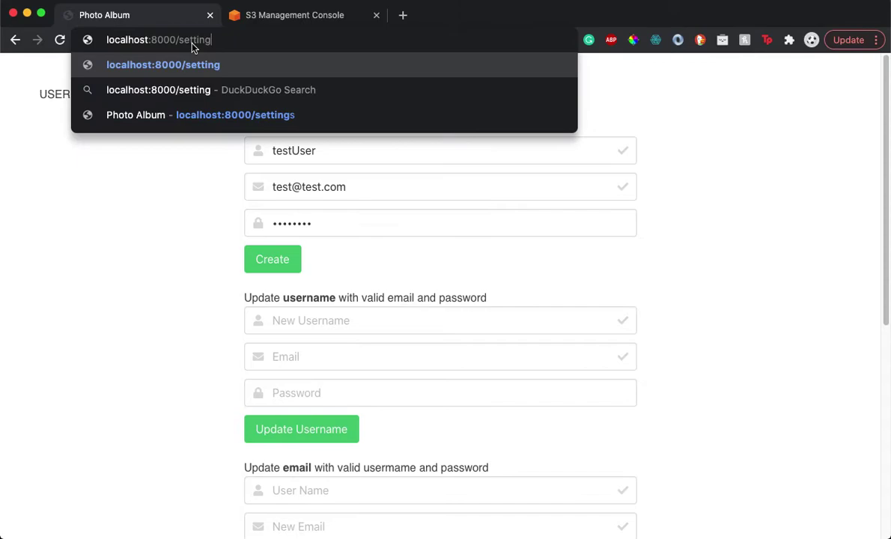
key("BackSpace")
key("BackSpace")
key("BackSpace")
key("Return")
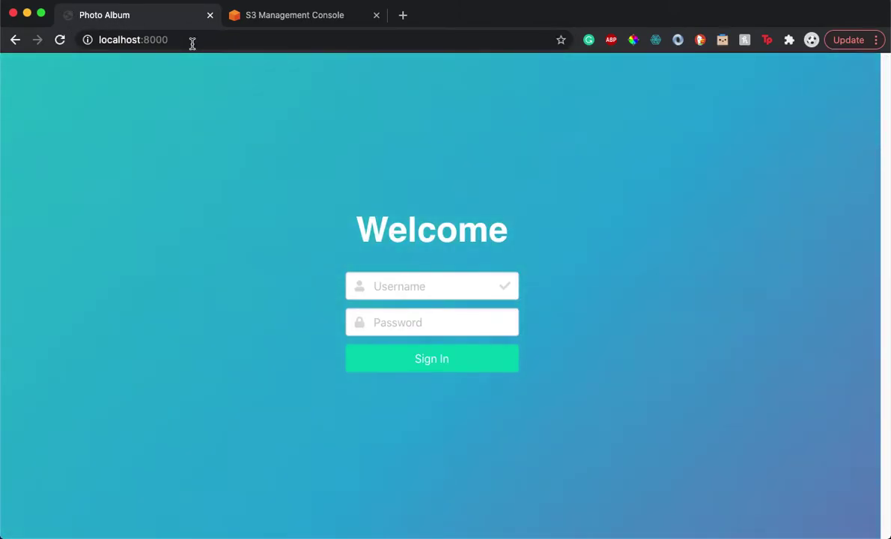
- Sign in as the test user and dismiss Chrome's password breach warning
key("Tab")
type("te")
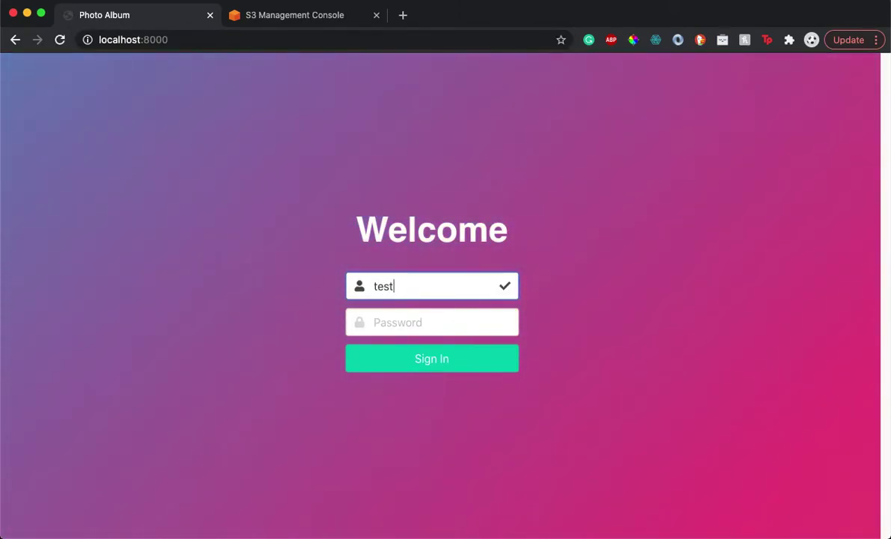
key("Tab")
type("***")
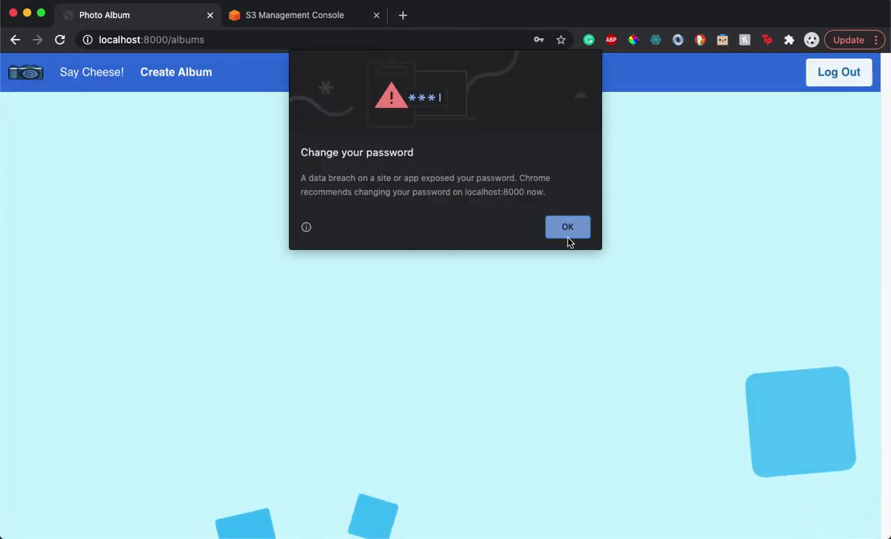
left_click(566, 226)
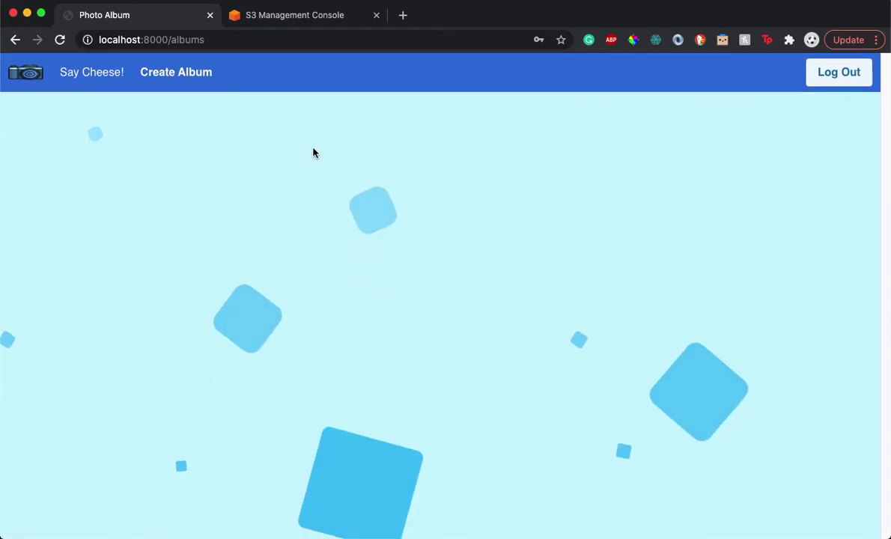
left_click(306, 17)
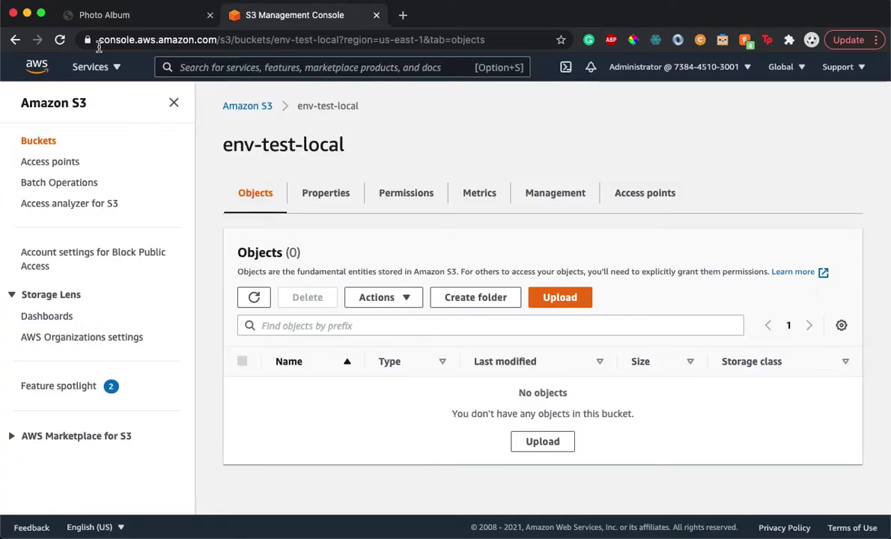
left_click(61, 41)
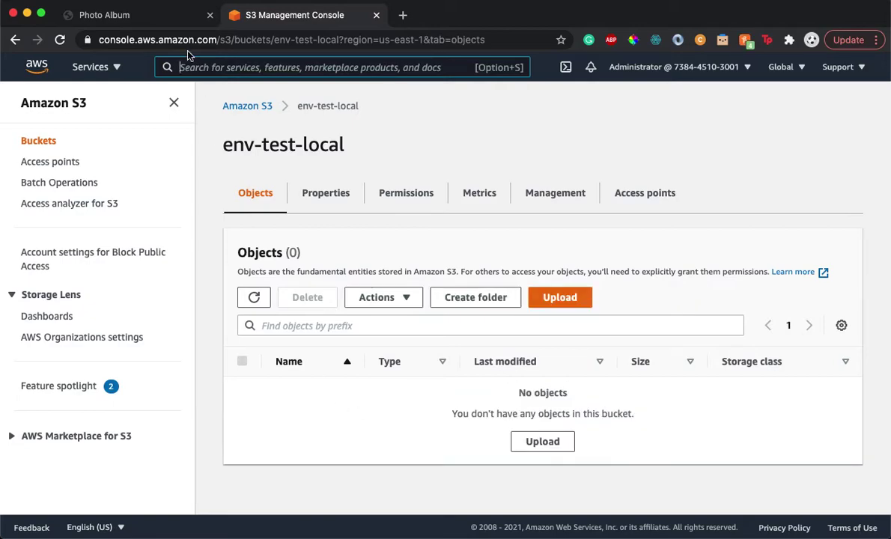
left_click(159, 14)
- Create an album named firstAlbum with the description 'yayy!'
left_click(187, 71)
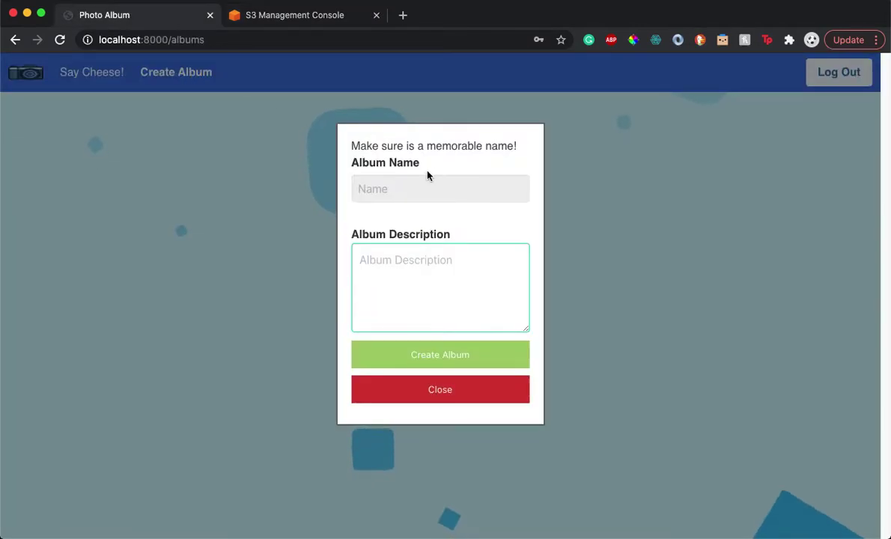
left_click(415, 188)
type("fi")
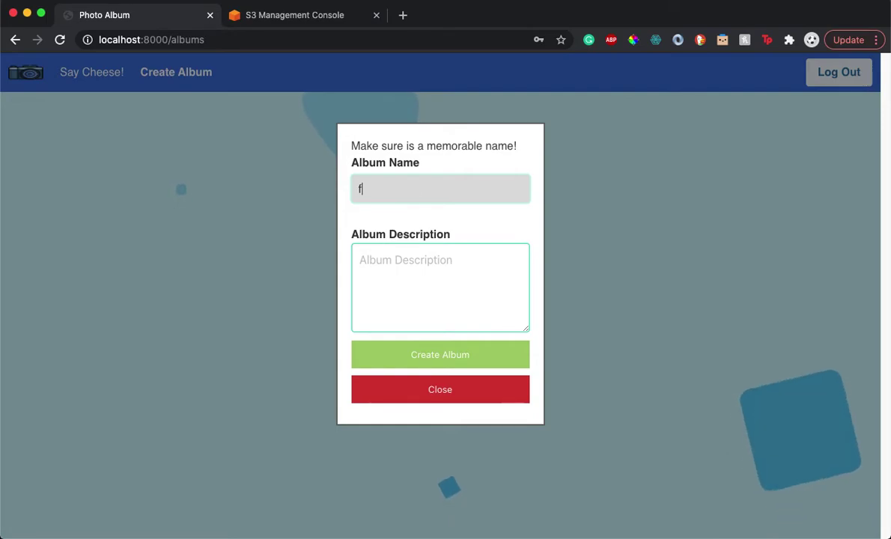
type("rstAlbu")
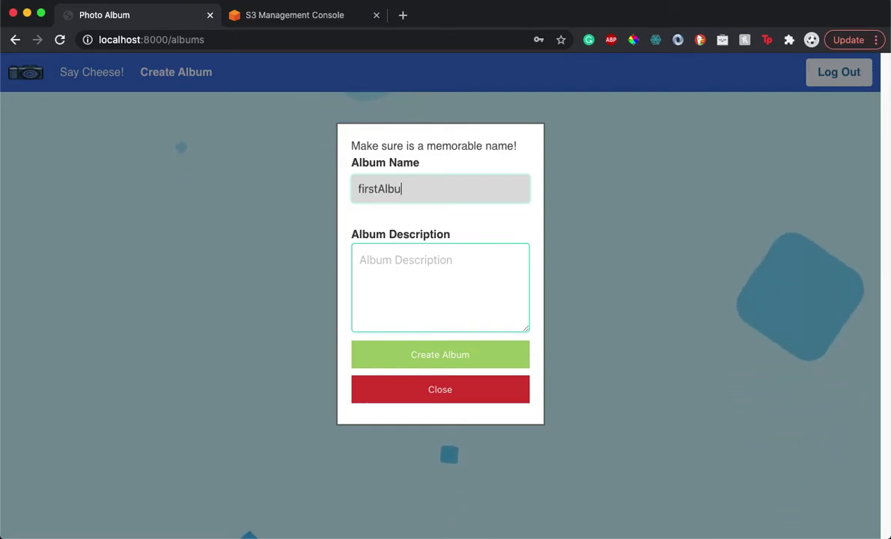
type("m")
key("Tab")
type("yayy")
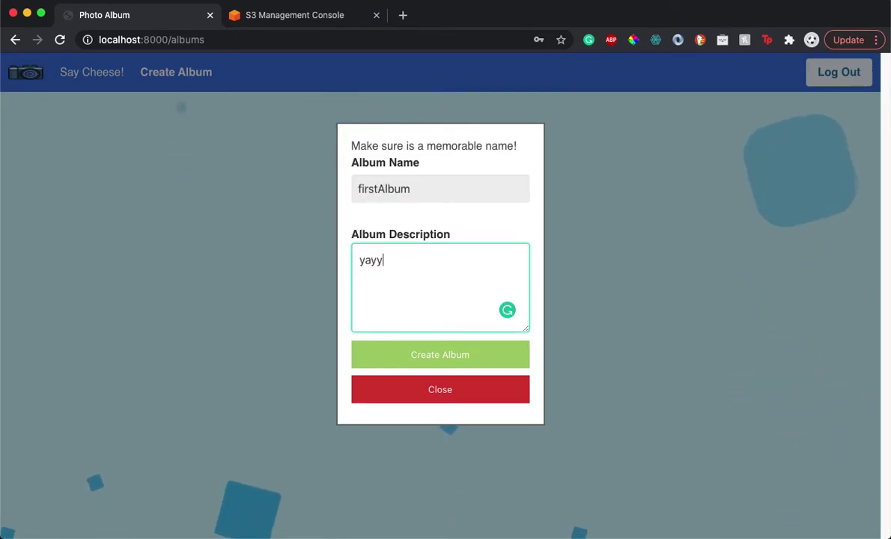
type("!")
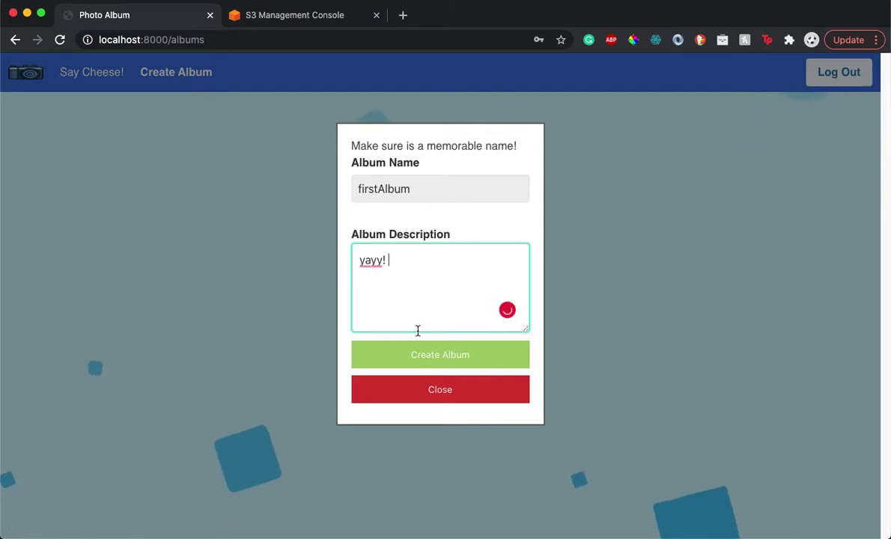
left_click(414, 351)
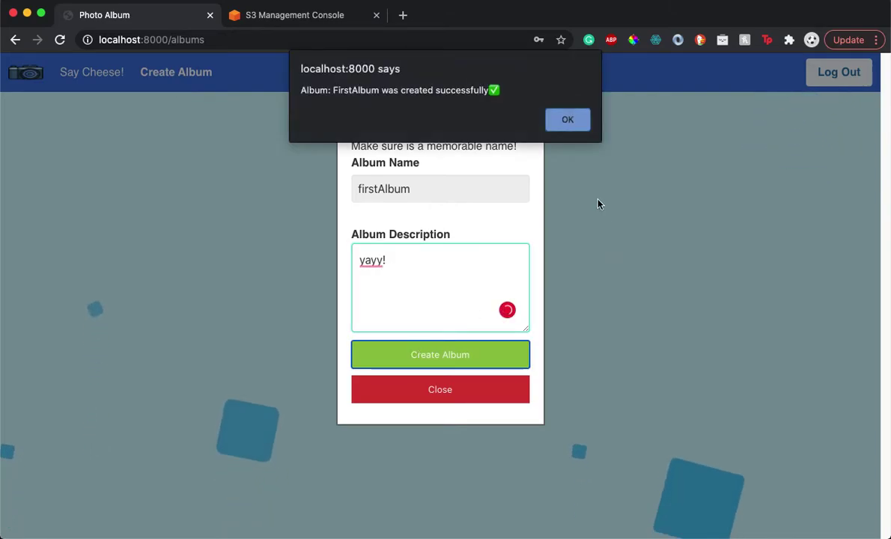
left_click(581, 125)
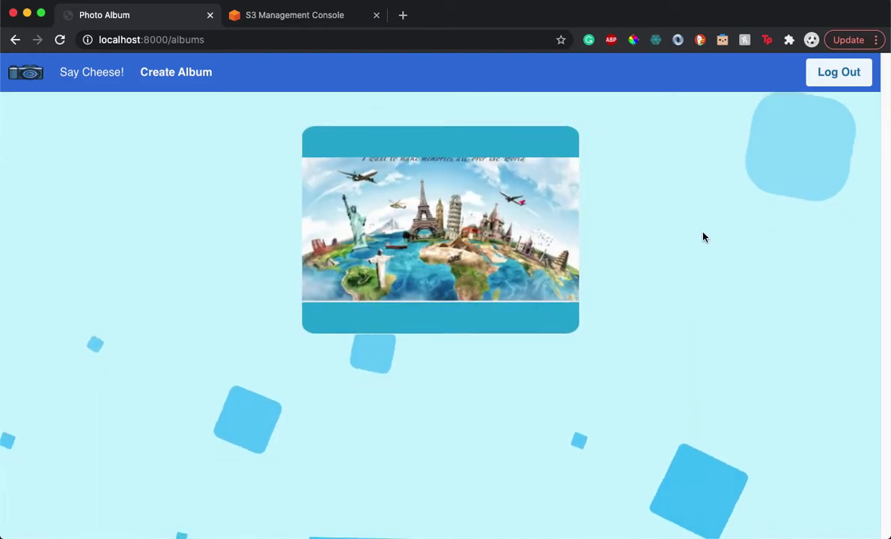
- Reload the S3 console to confirm env-test-local now holds a FirstAlbum/ folder
left_click(312, 18)
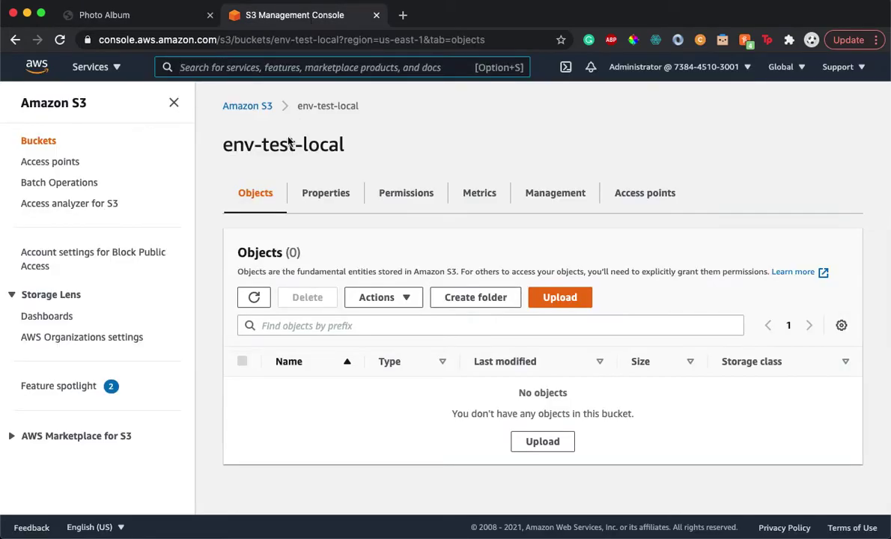
key("super+r")
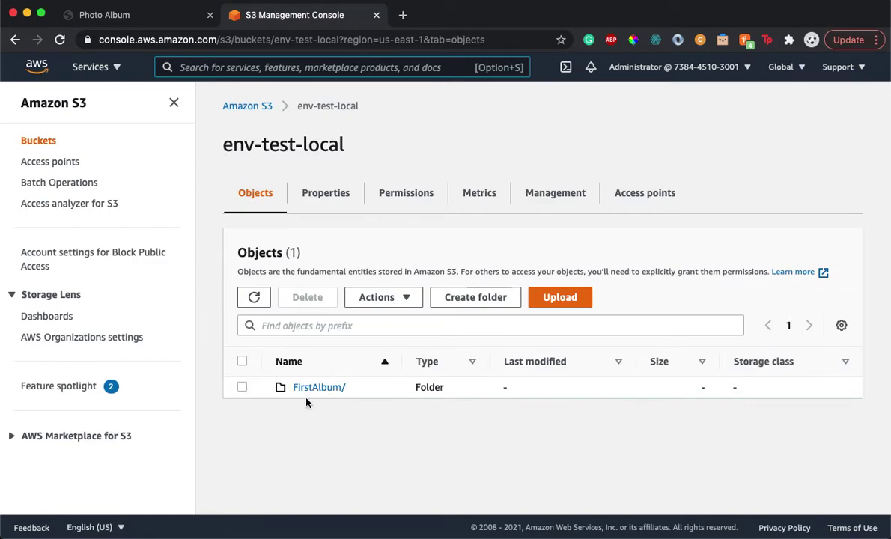
left_click(152, 21)
mouse_move(447, 236)
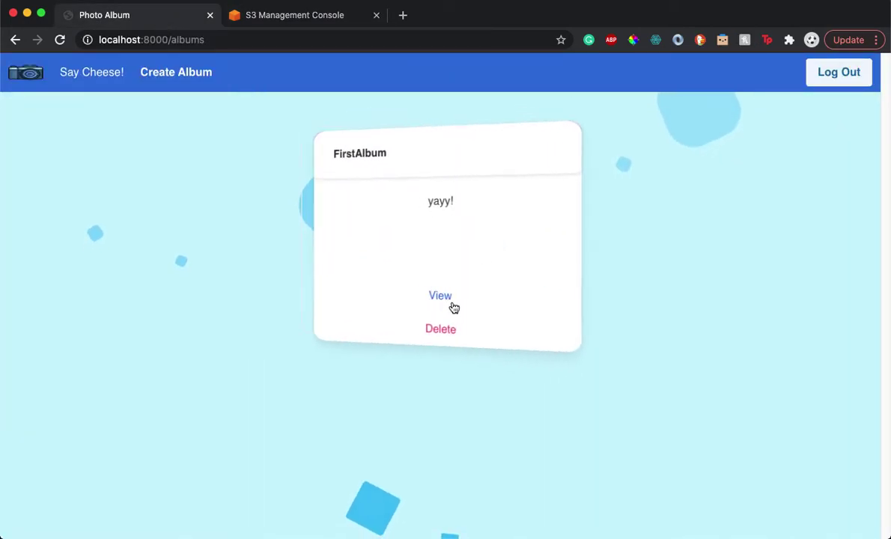
- Upload all five pictures from the pictures folder into FirstAlbum
left_click(440, 302)
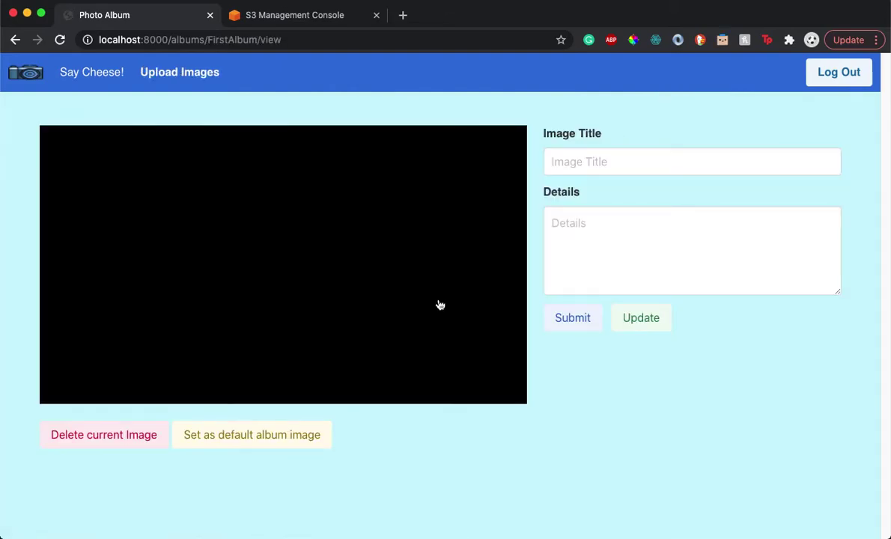
left_click(195, 76)
left_click(403, 175)
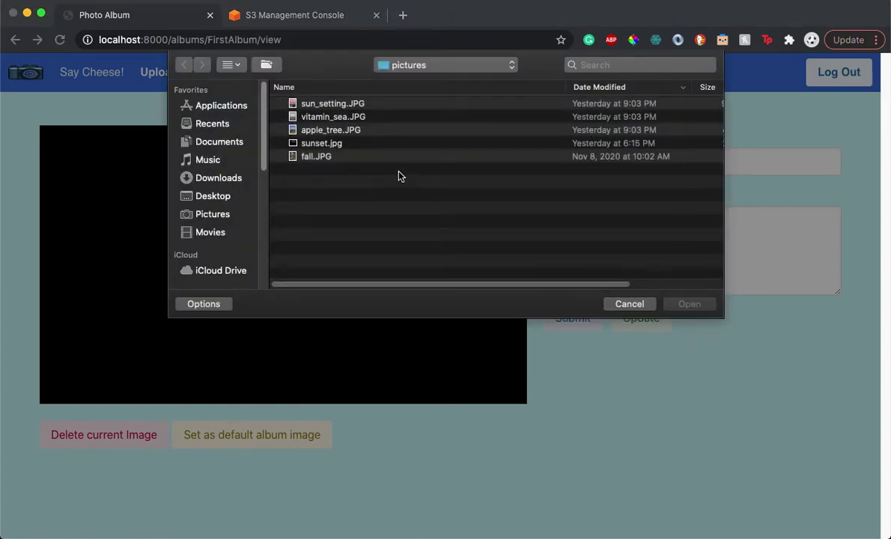
left_click_drag(361, 183, 325, 98)
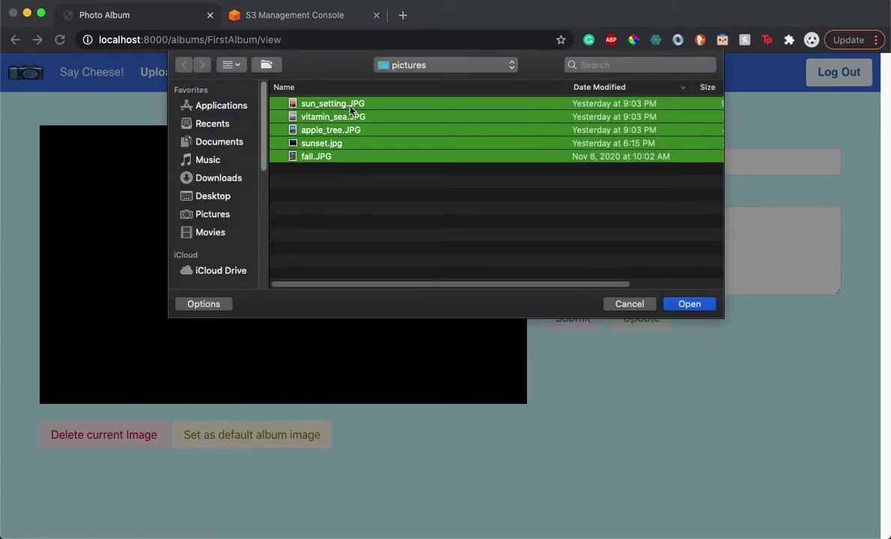
left_click(687, 302)
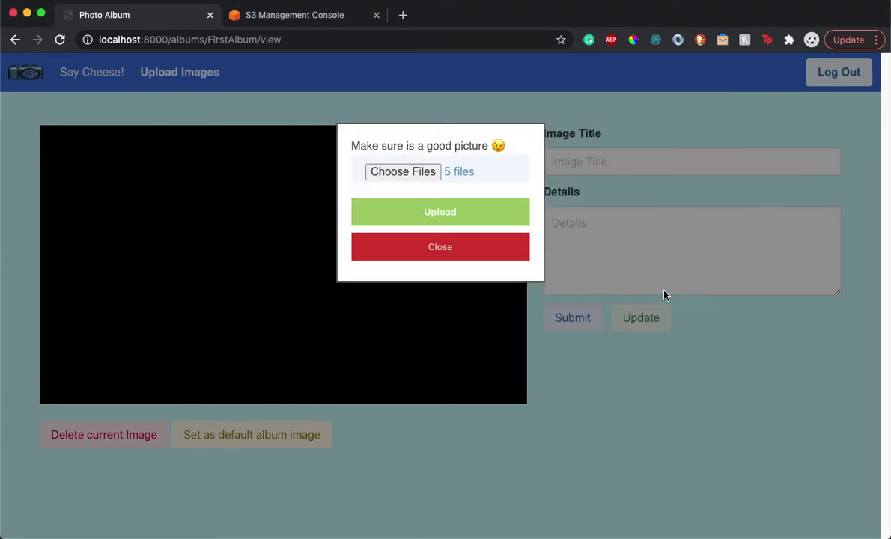
left_click(474, 216)
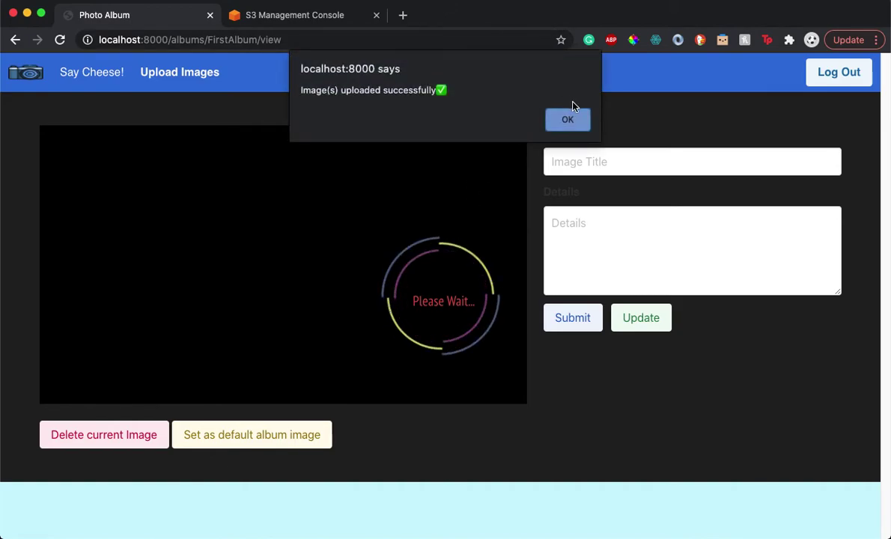
left_click(569, 123)
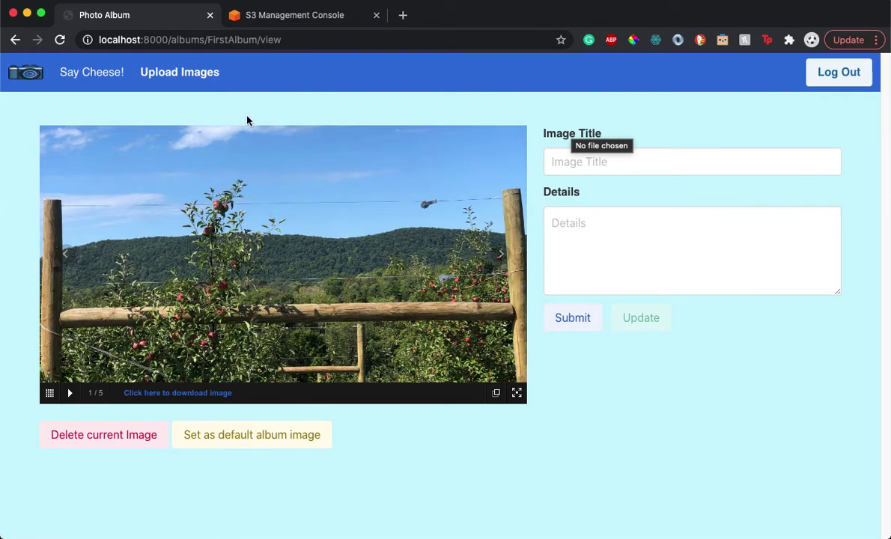
- Check that the five JPGs appear inside FirstAlbum's subfolder in the S3 bucket
left_click(274, 19)
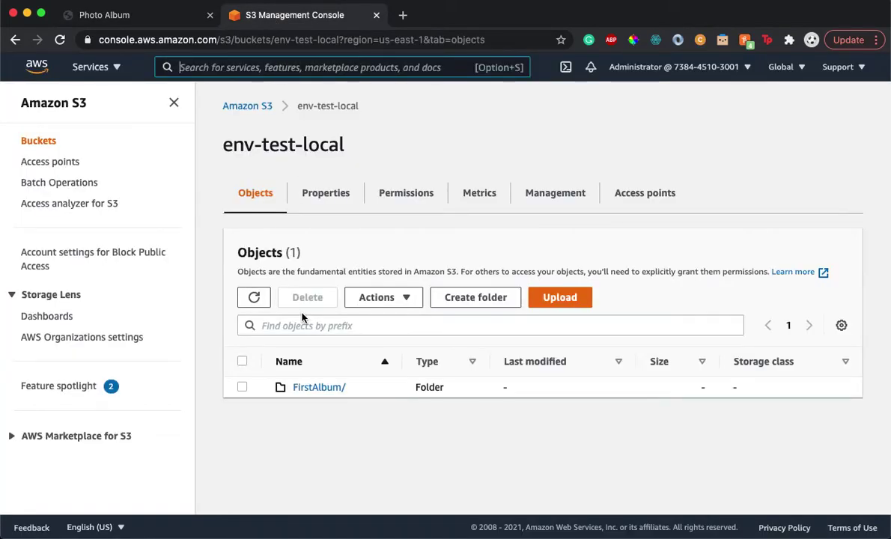
left_click(319, 388)
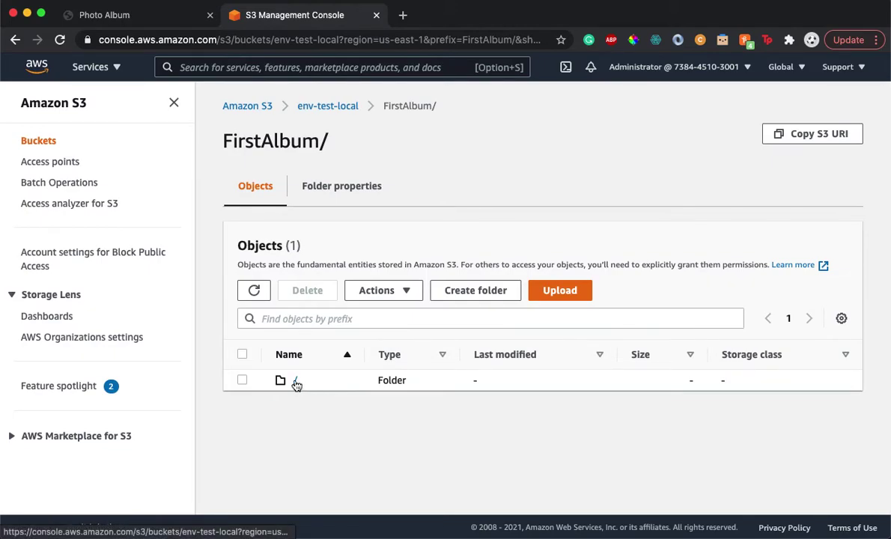
left_click(296, 382)
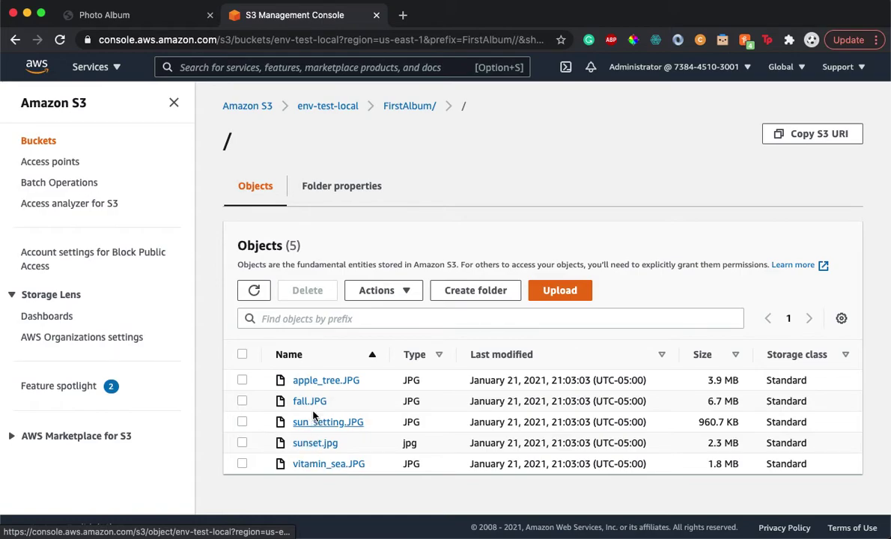
left_click(181, 18)
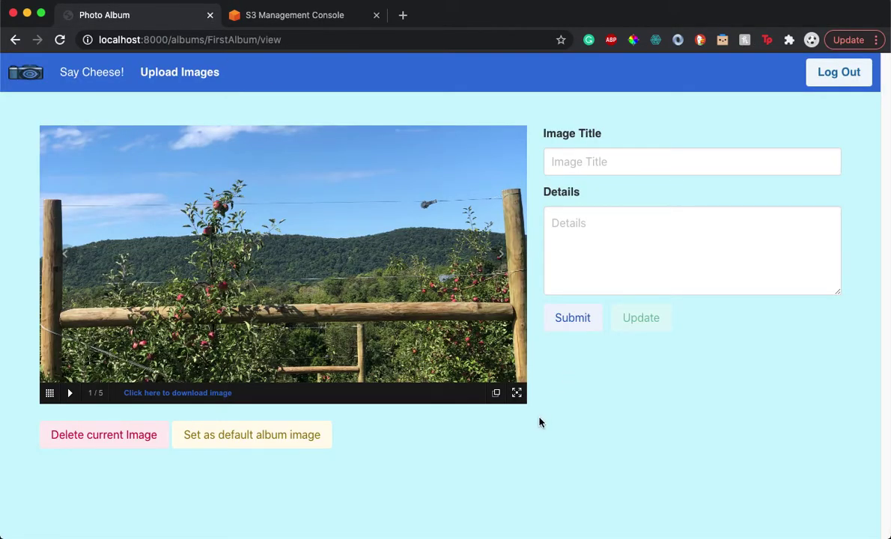
- Make sunset.jpg FirstAlbum's default cover image, then reopen the album
left_click(42, 73)
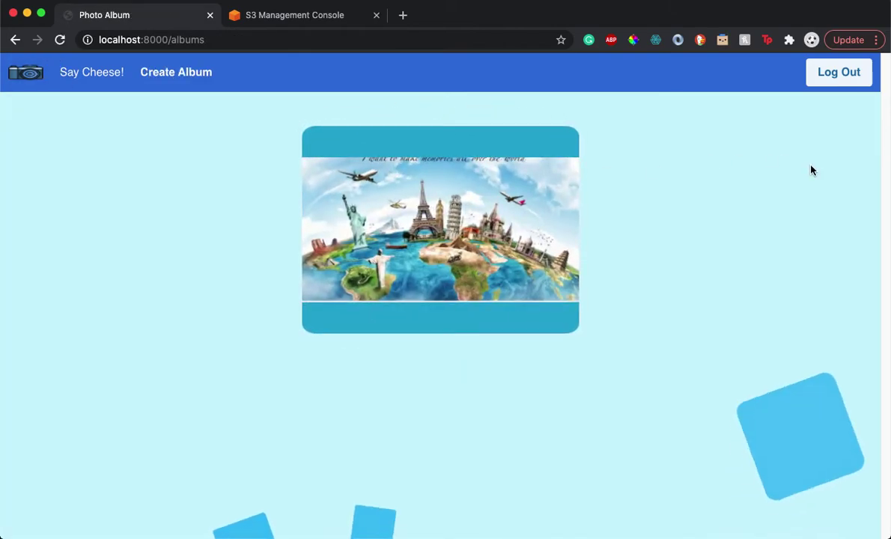
left_click(442, 296)
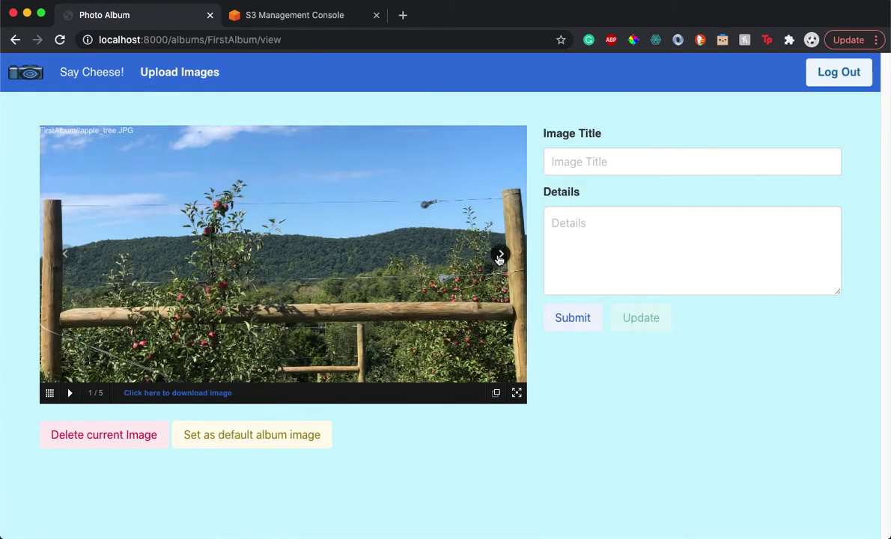
left_click(499, 256)
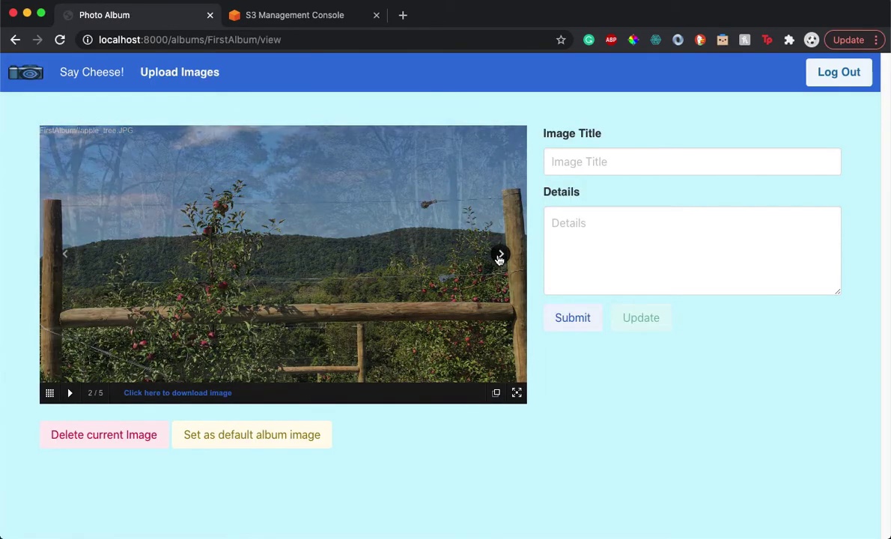
left_click(499, 256)
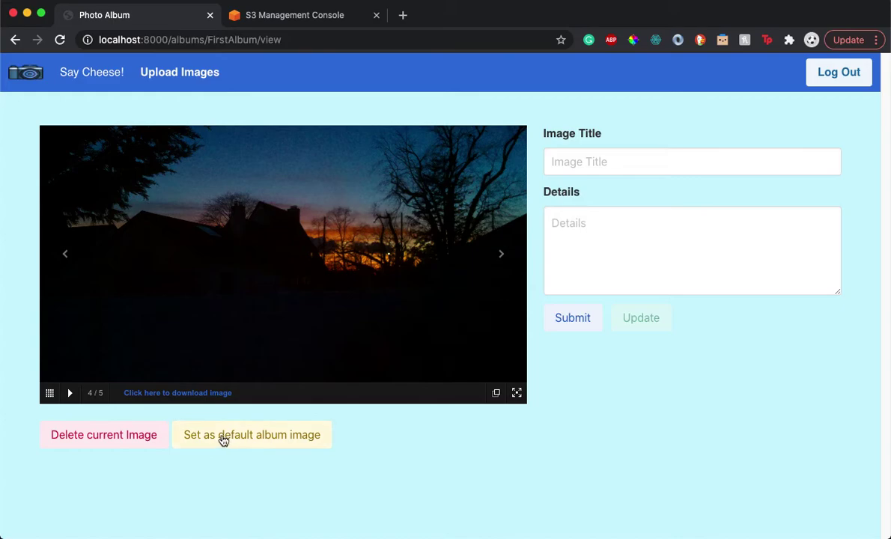
left_click(222, 440)
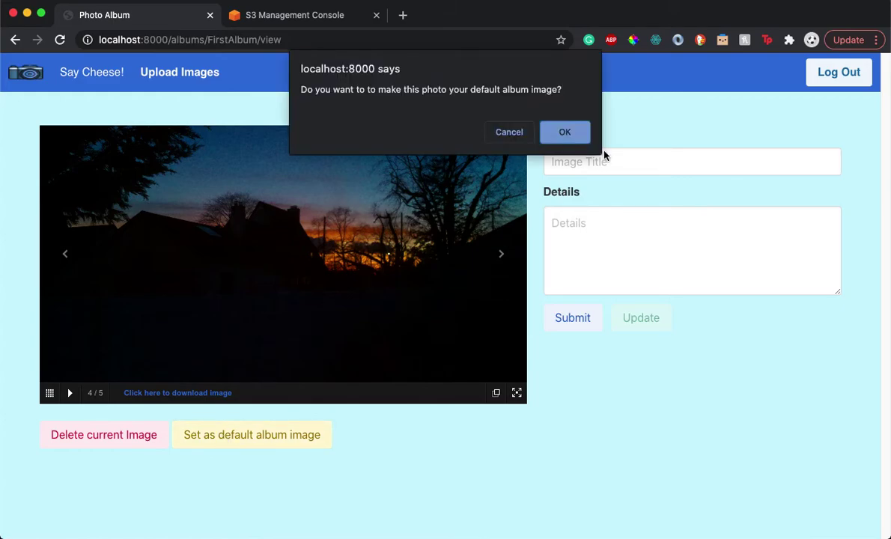
left_click(565, 134)
left_click(567, 125)
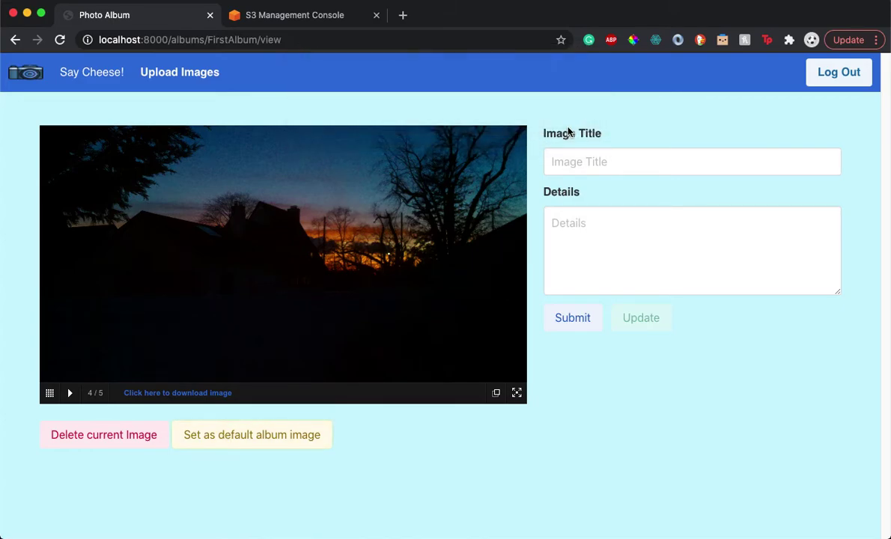
left_click(20, 77)
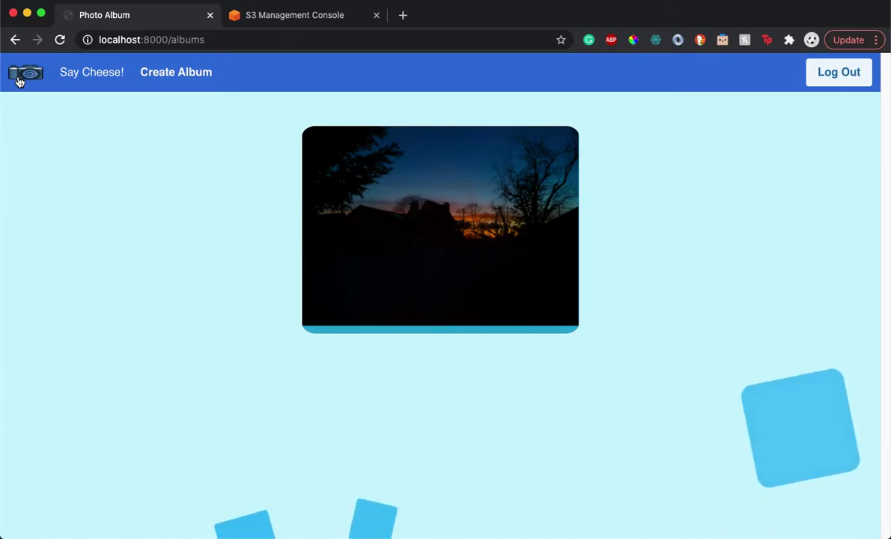
mouse_move(440, 228)
left_click(431, 296)
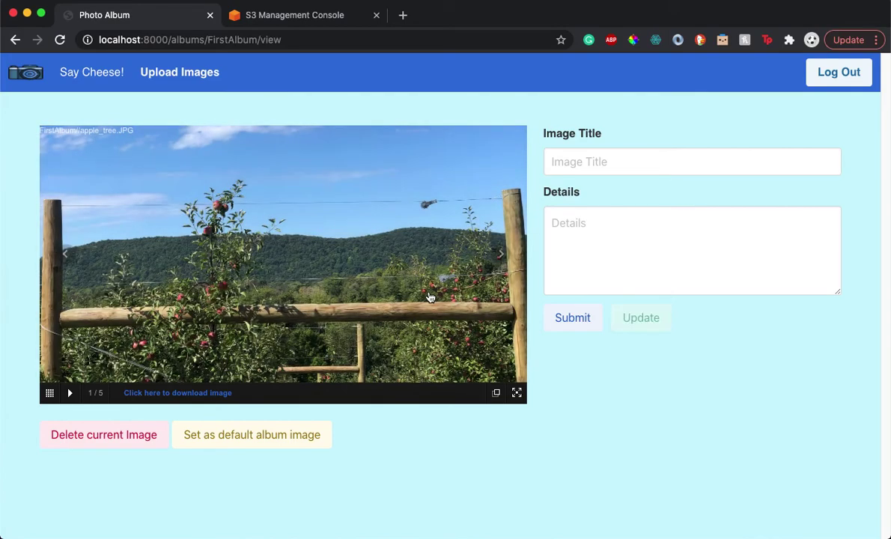
- Title the apple orchard photo 'apples' with details 'apple picking was fun'
left_click(630, 162)
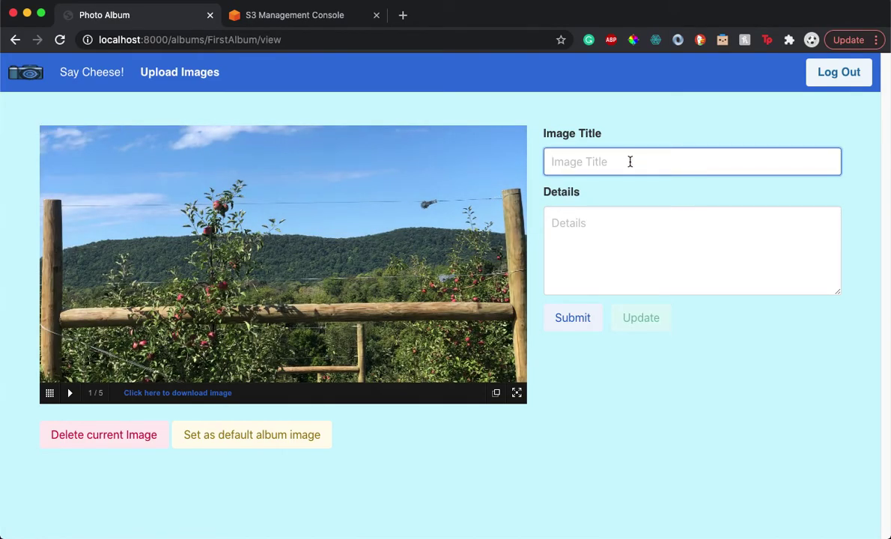
type("apples")
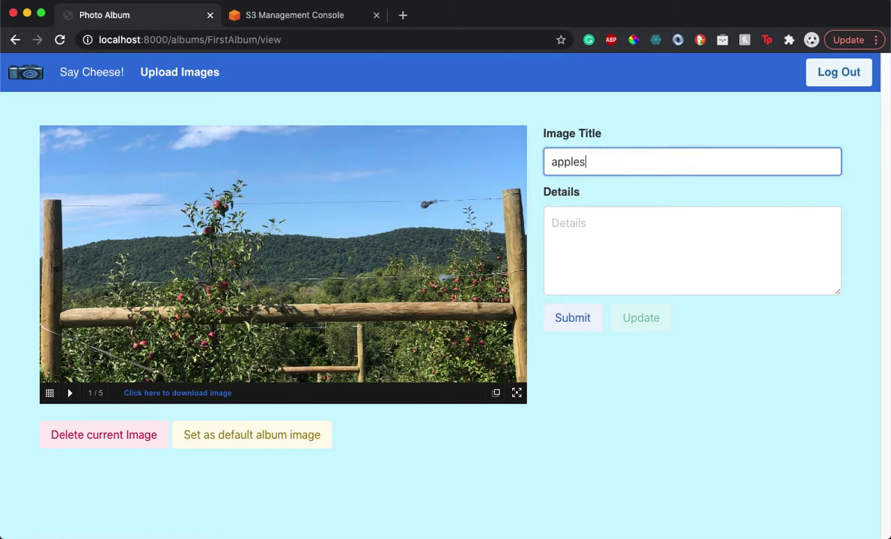
key("Tab")
type("apple pickin")
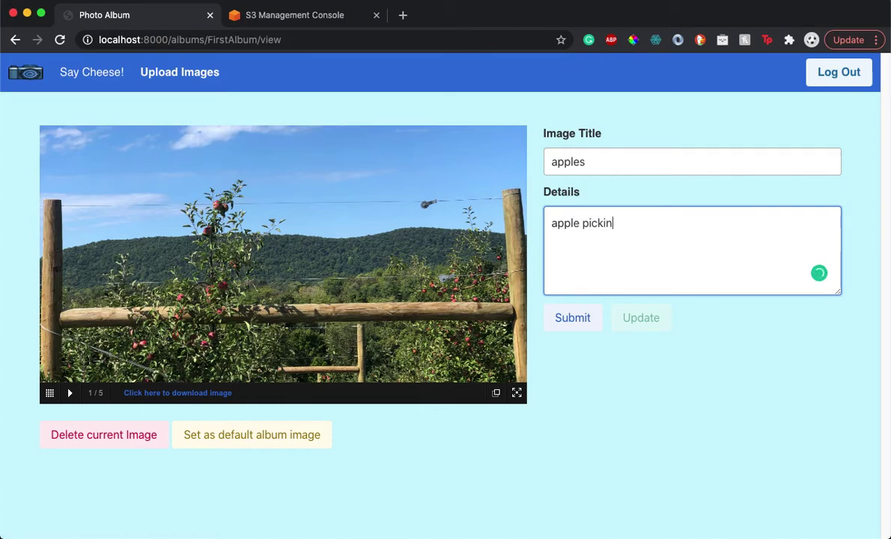
type("g a")
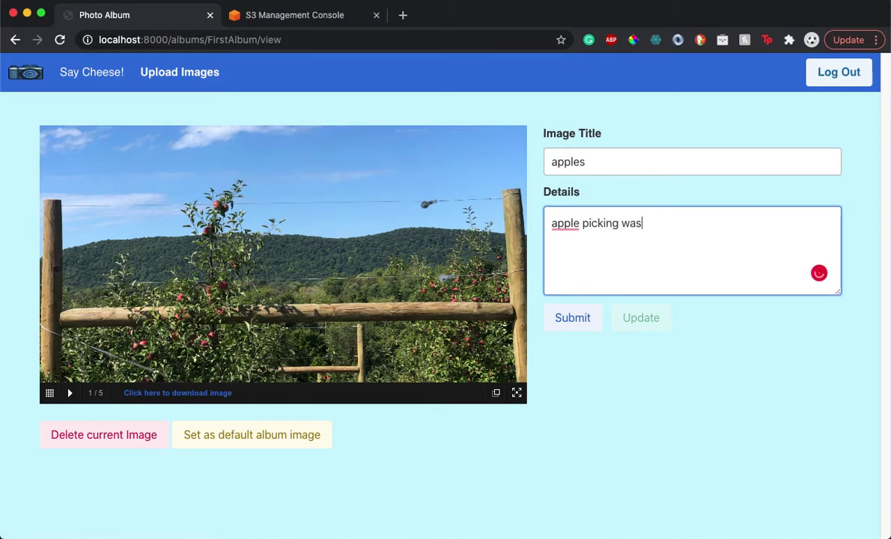
left_click(558, 323)
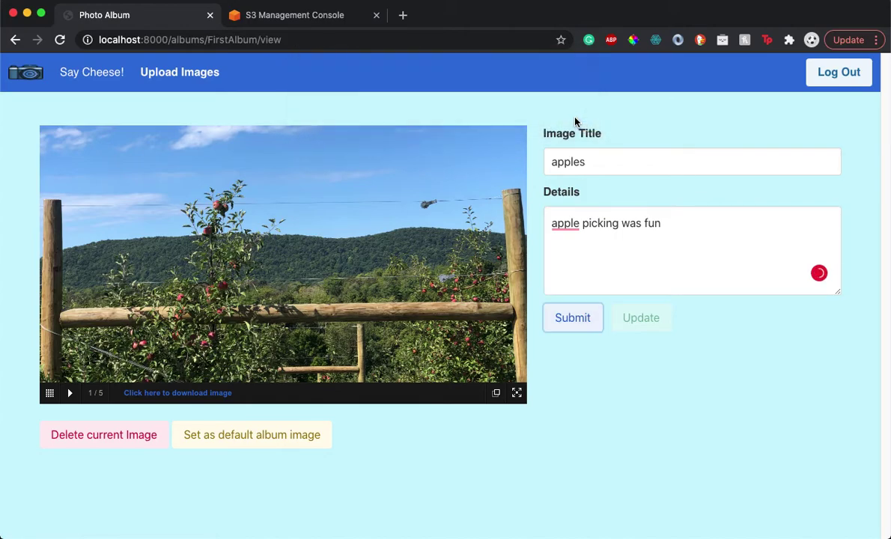
left_click(603, 329)
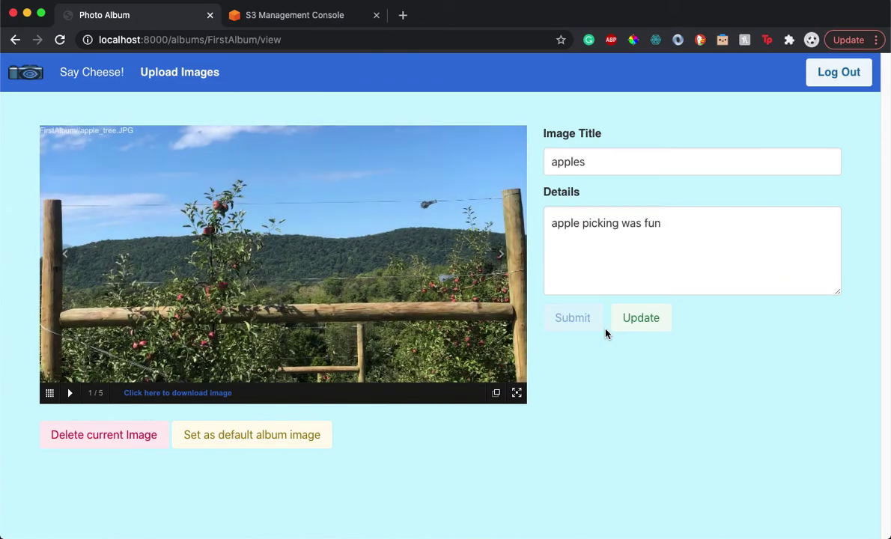
- Delete the autumn forest road photo from FirstAlbum
left_click(502, 257)
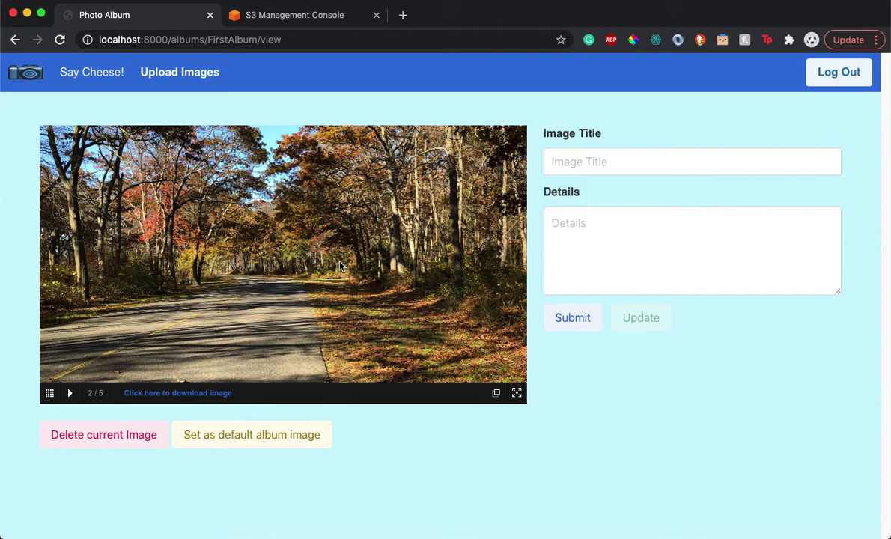
left_click(102, 444)
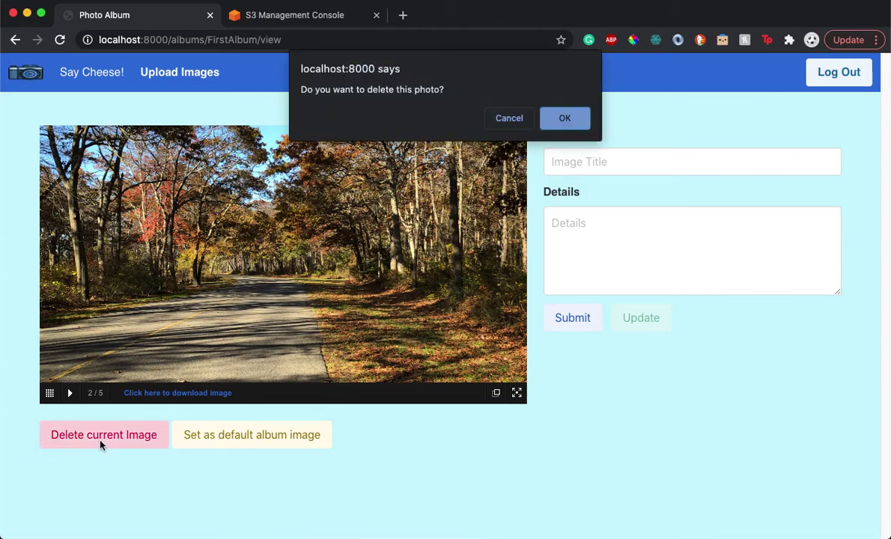
left_click(559, 135)
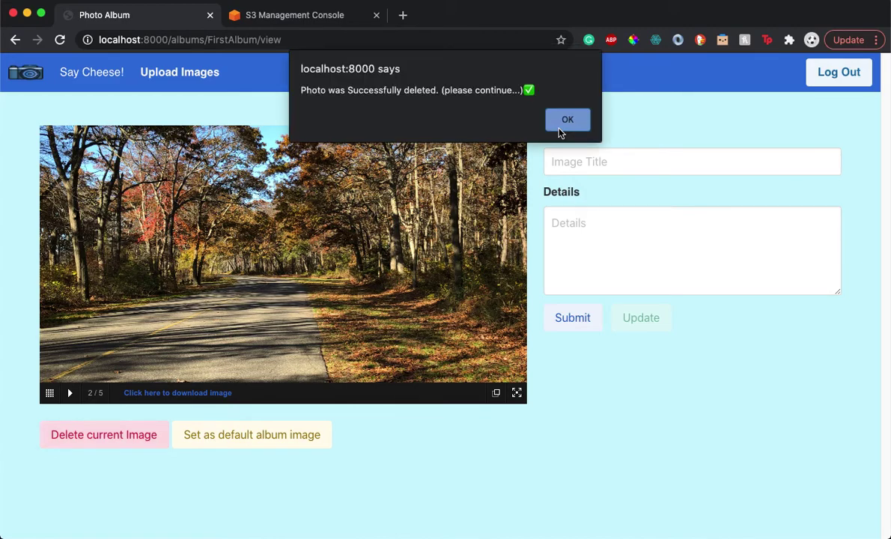
left_click(563, 121)
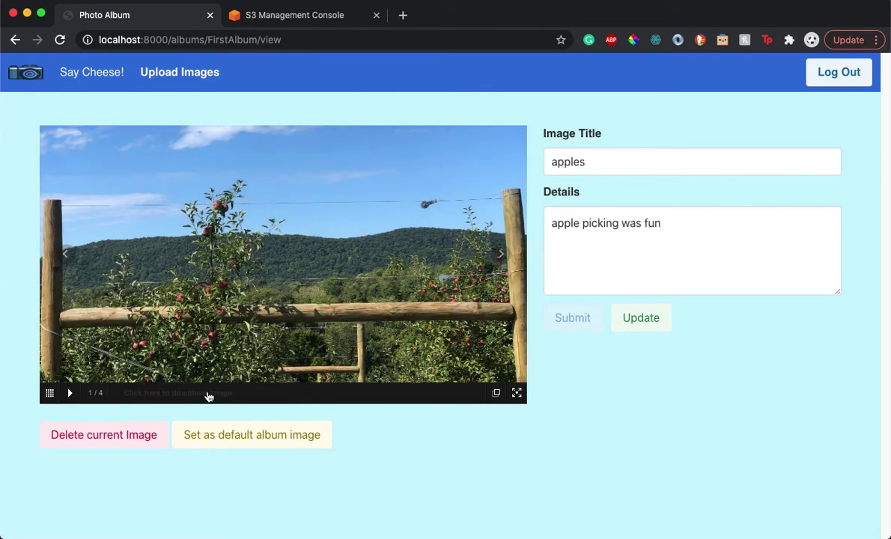
- Reload the S3 console to confirm FirstAlbum now holds four photos without fall.JPG
left_click(278, 16)
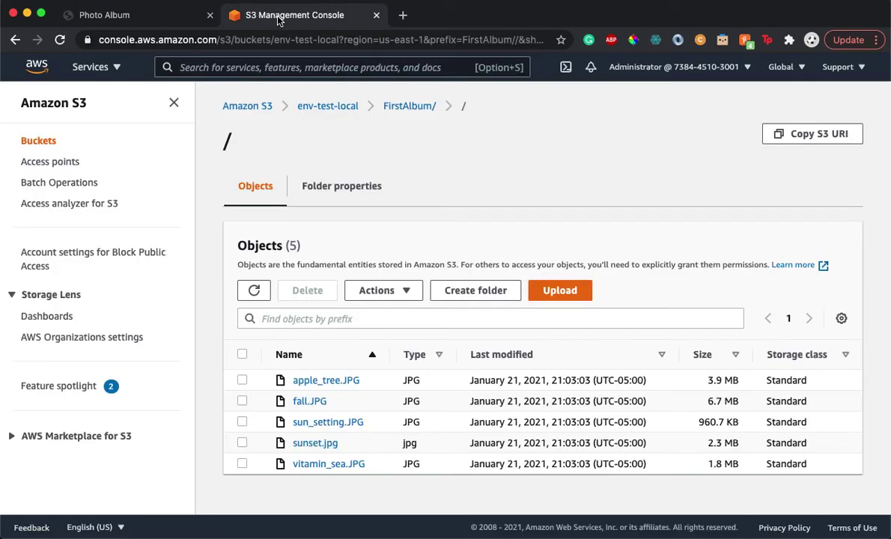
left_click(59, 40)
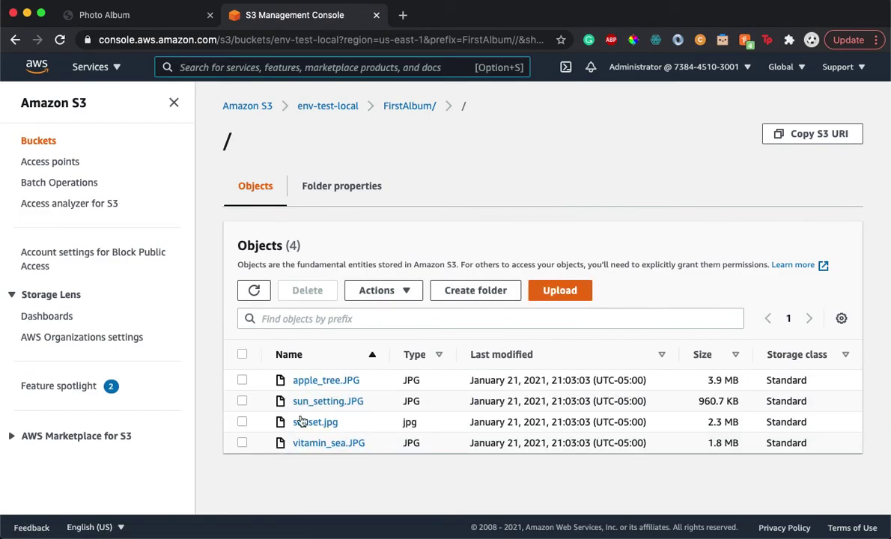
left_click(160, 18)
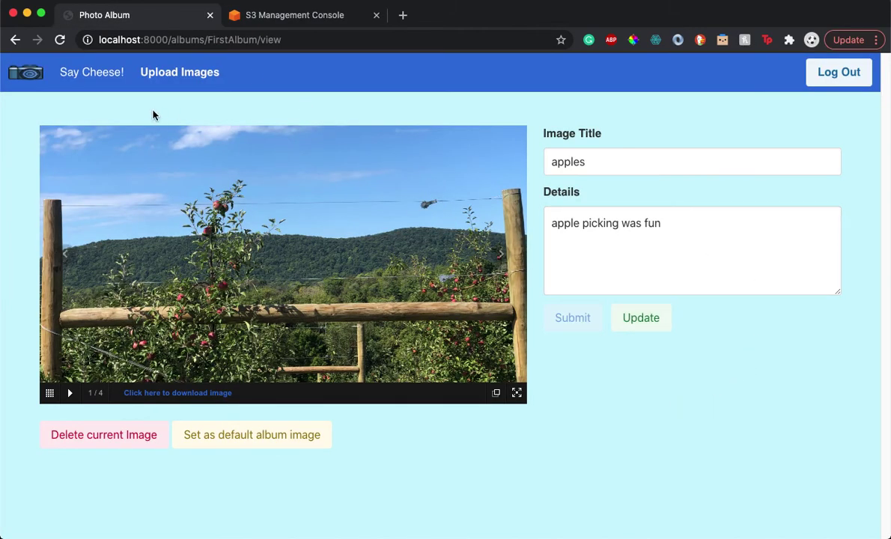
- Return to the albums list to see FirstAlbum with its sunset cover
left_click(26, 72)
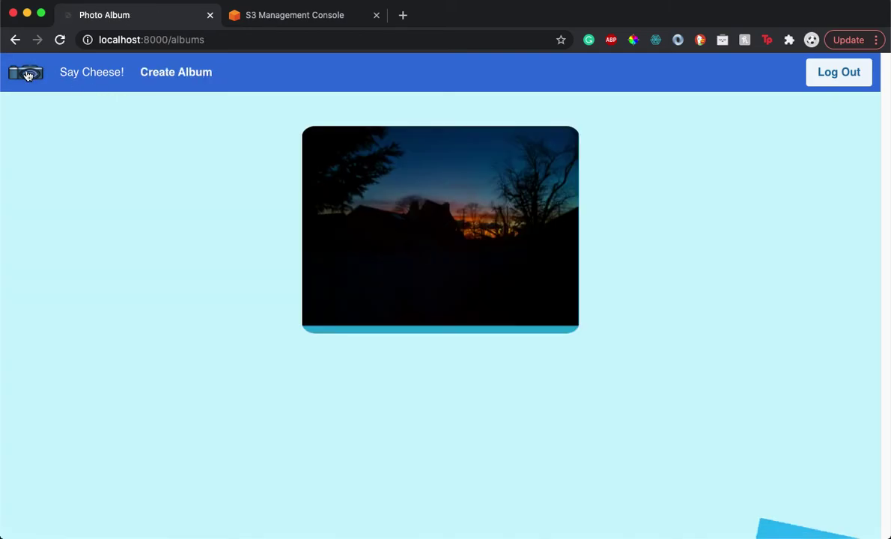